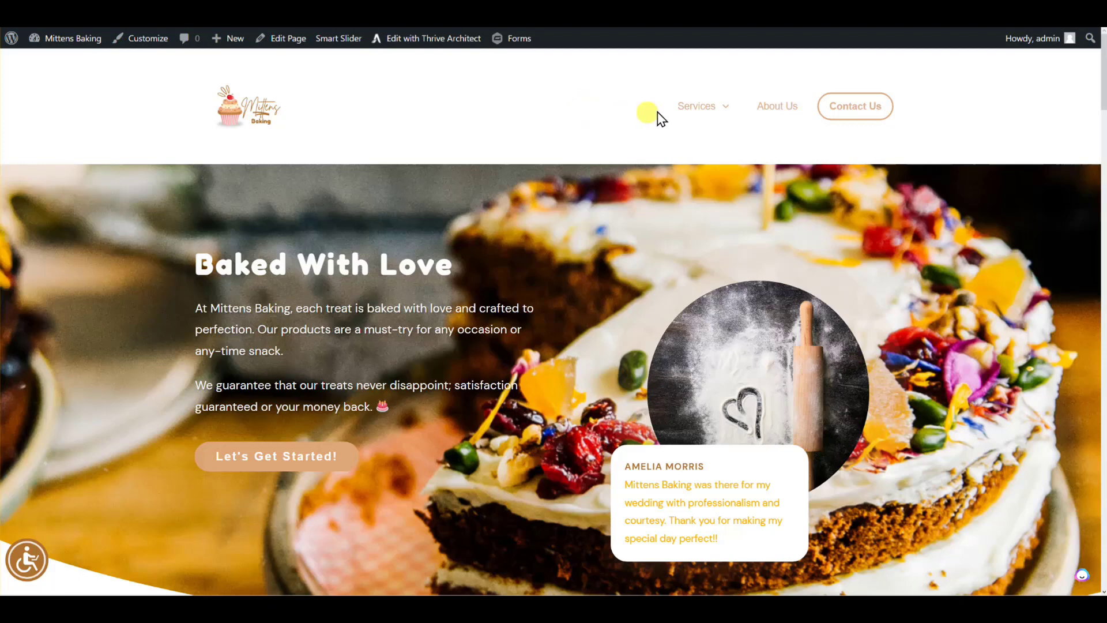
{"action": "mouse_move", "coordinate": [695, 111]}
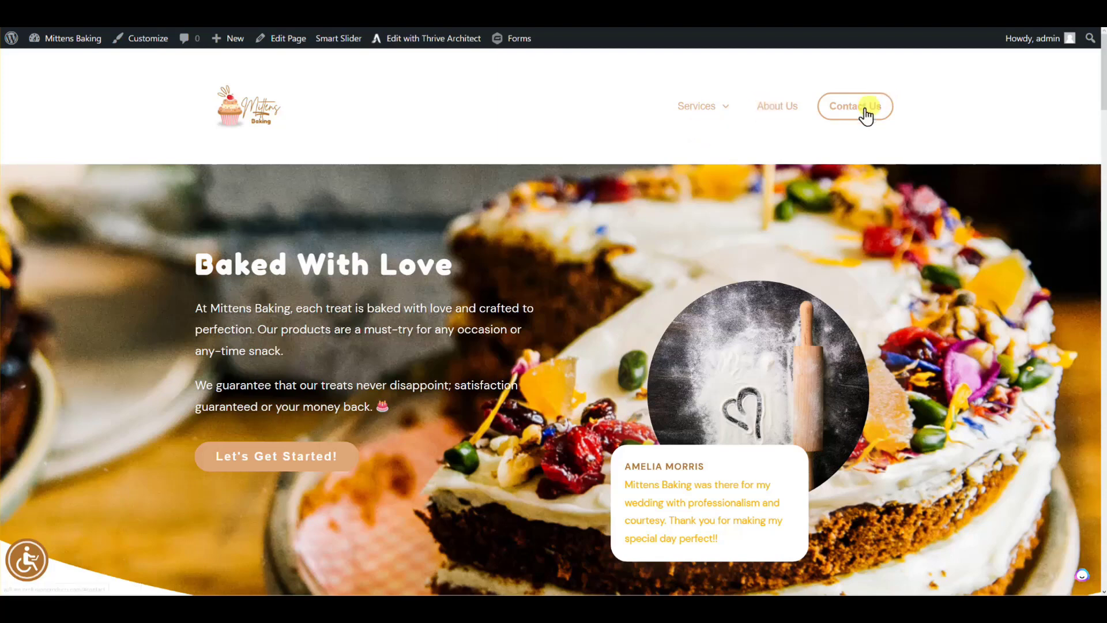
{"action": "left_click", "coordinate": [778, 113]}
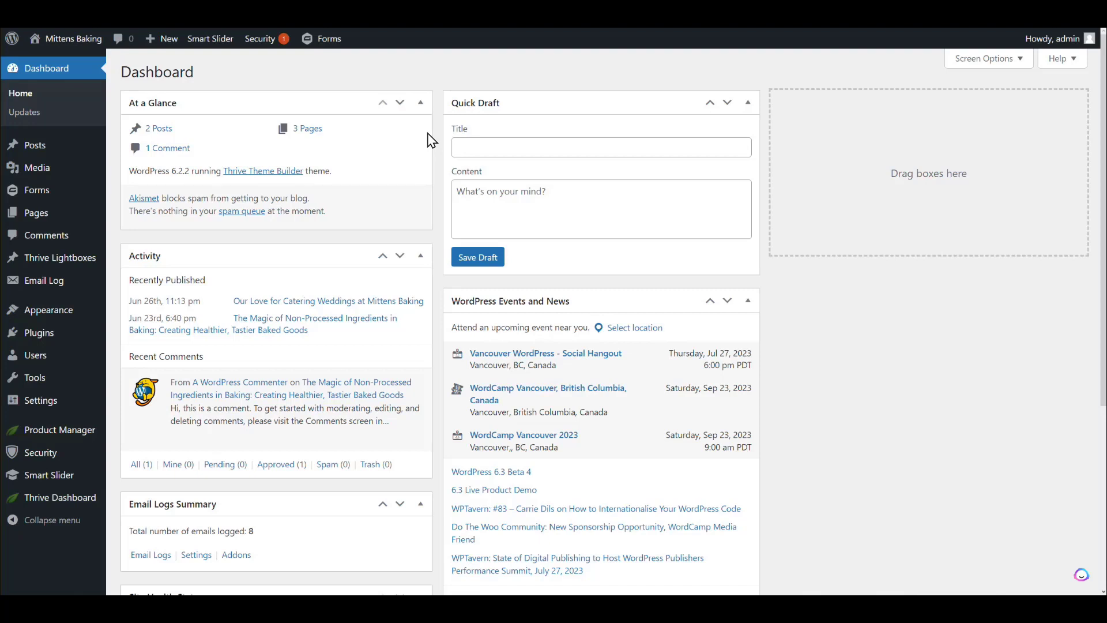
Open the site's menu editor and add the Our Specialties page to the Header Menu
{"action": "mouse_move", "coordinate": [50, 309]}
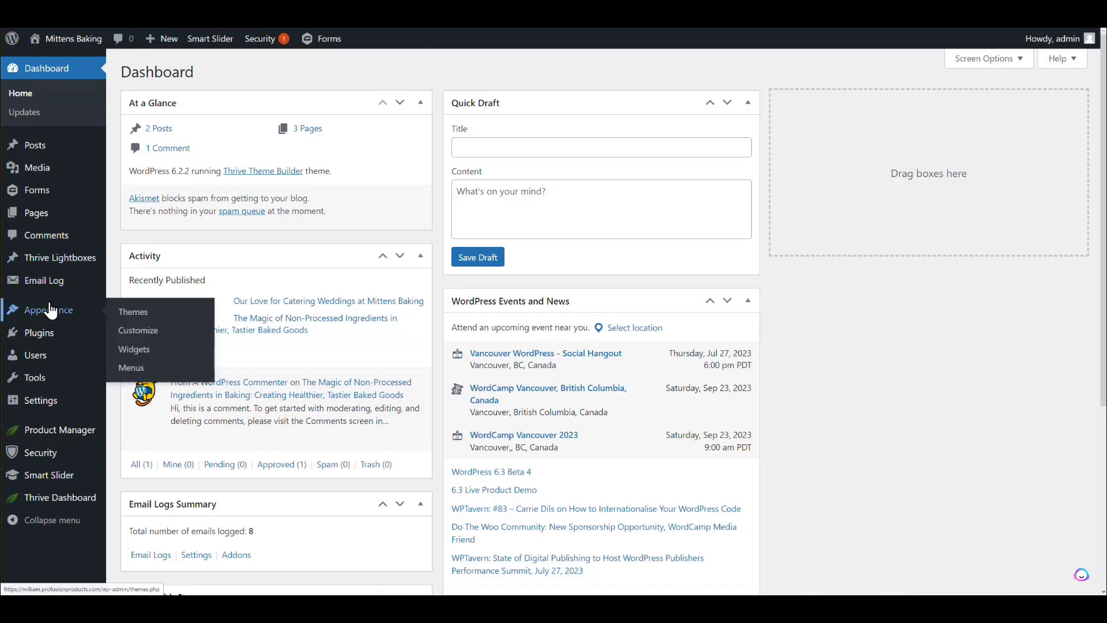
{"action": "left_click", "coordinate": [141, 374]}
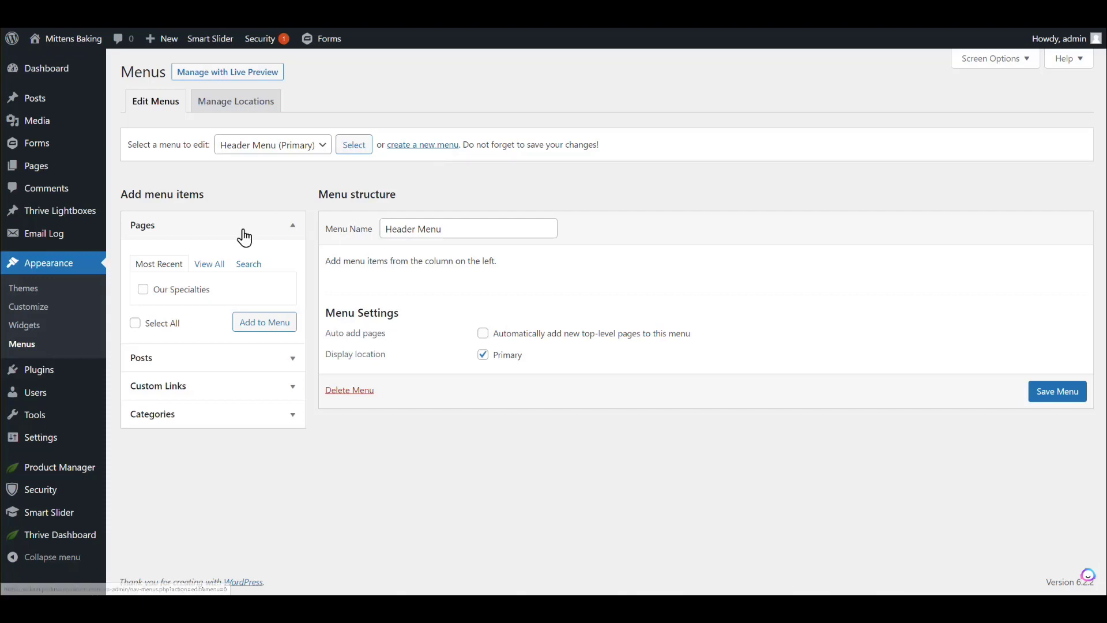
{"action": "left_click", "coordinate": [207, 267]}
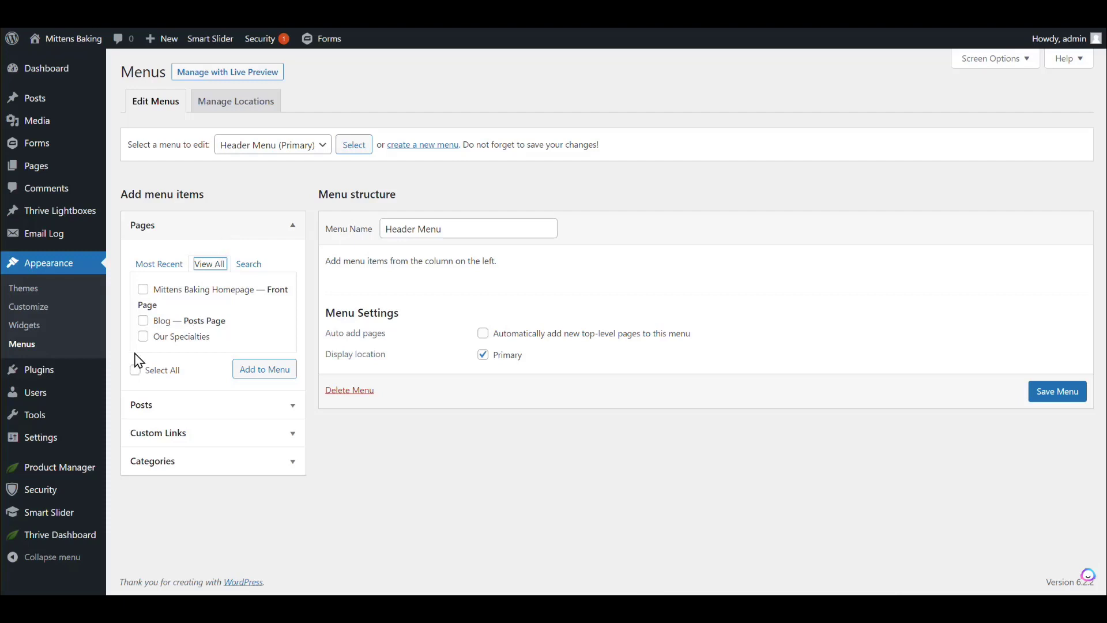
{"action": "left_click", "coordinate": [143, 337]}
{"action": "left_click", "coordinate": [261, 371]}
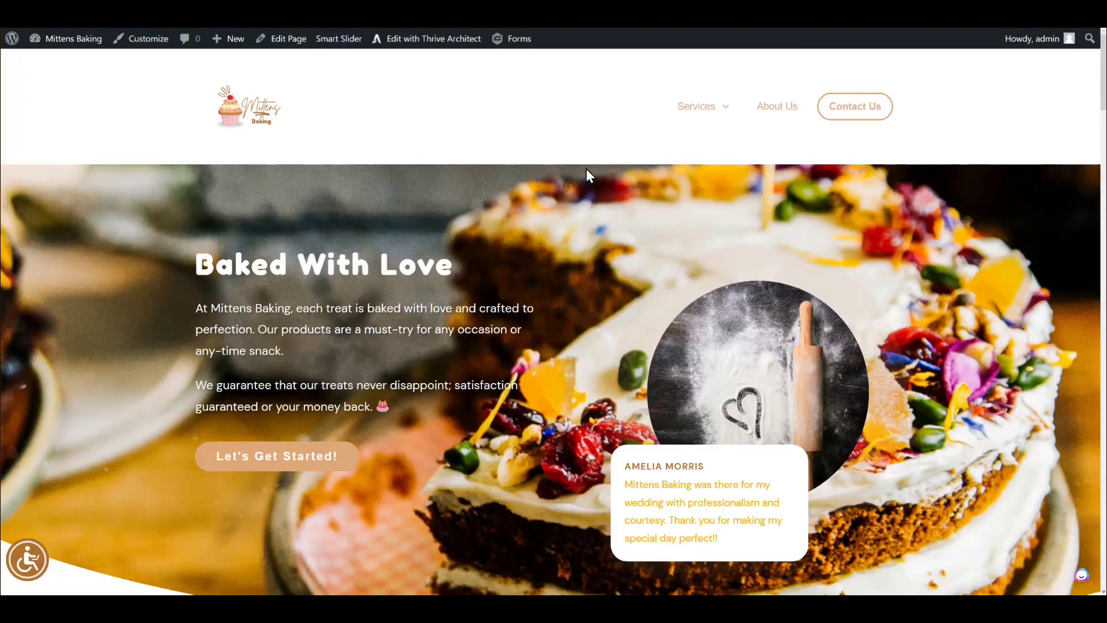
Open the homepage for editing with Thrive Architect and show the HTML attributes of the New Here? block
{"action": "scroll", "coordinate": [490, 144], "scroll_direction": "down", "scroll_amount": 1}
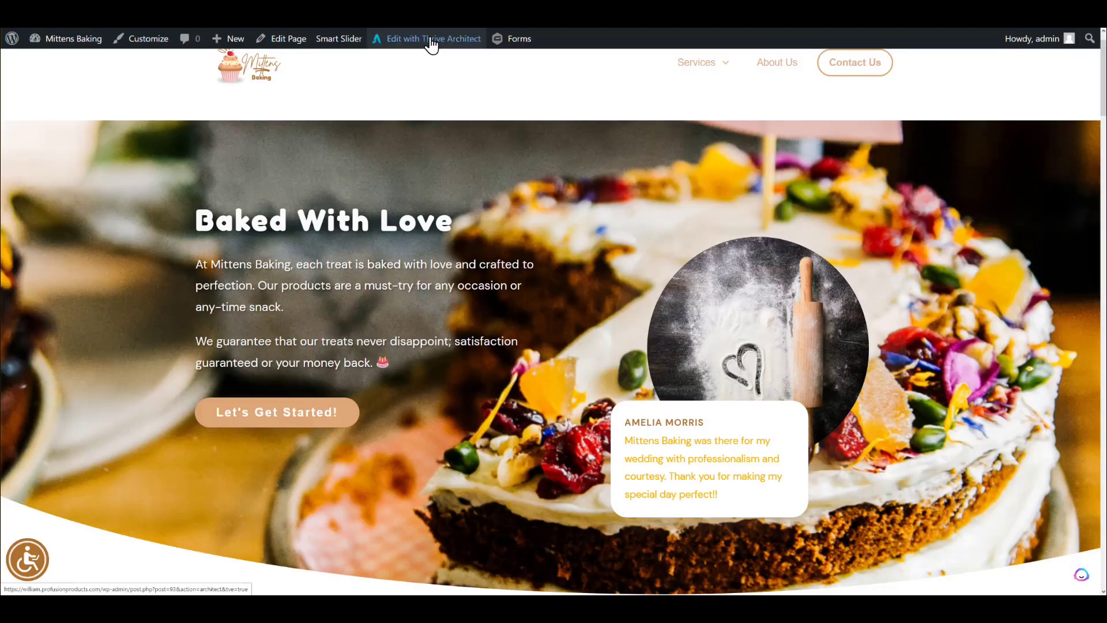
{"action": "left_click", "coordinate": [431, 44]}
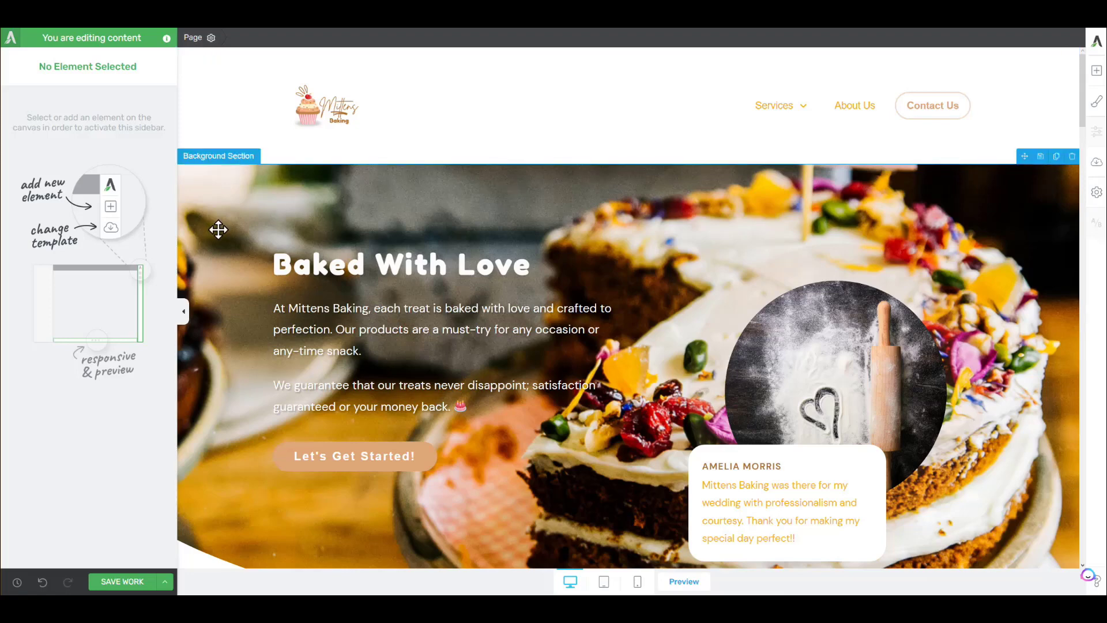
{"action": "scroll", "coordinate": [219, 229], "scroll_direction": "down", "scroll_amount": 7}
{"action": "scroll", "coordinate": [219, 229], "scroll_direction": "down", "scroll_amount": 8}
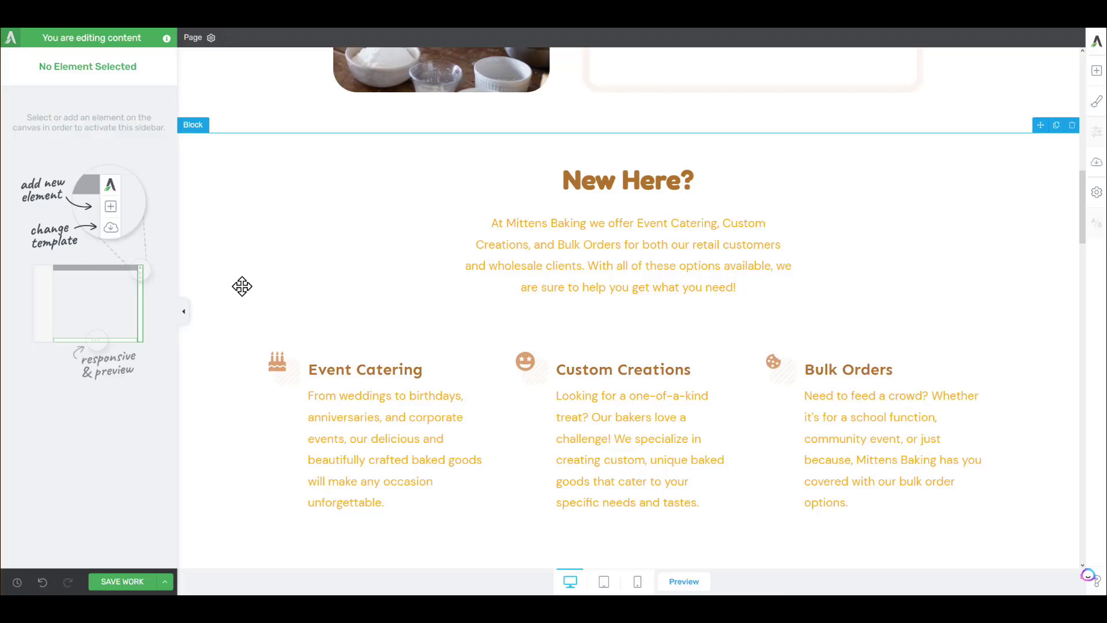
{"action": "scroll", "coordinate": [242, 287], "scroll_direction": "down", "scroll_amount": 1}
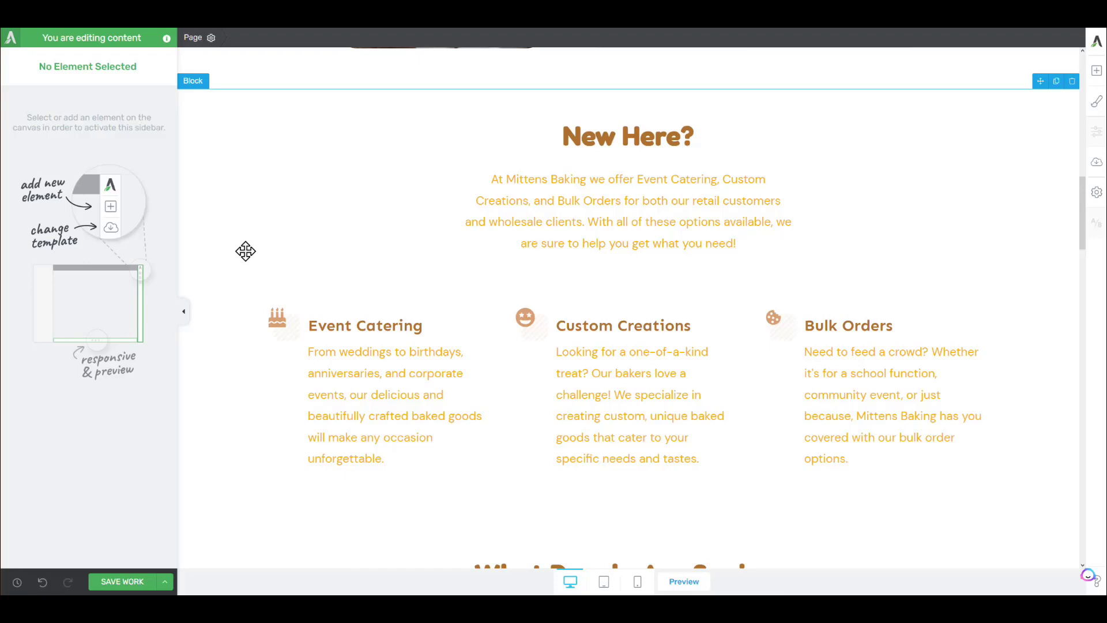
{"action": "left_click", "coordinate": [246, 251]}
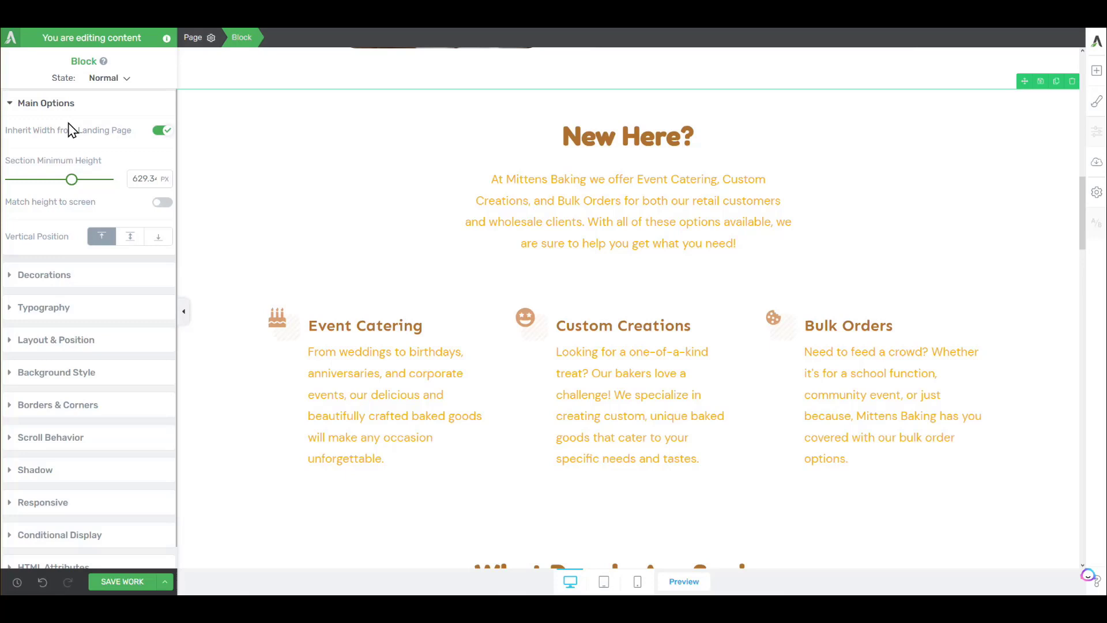
{"action": "scroll", "coordinate": [70, 138], "scroll_direction": "down", "scroll_amount": 1}
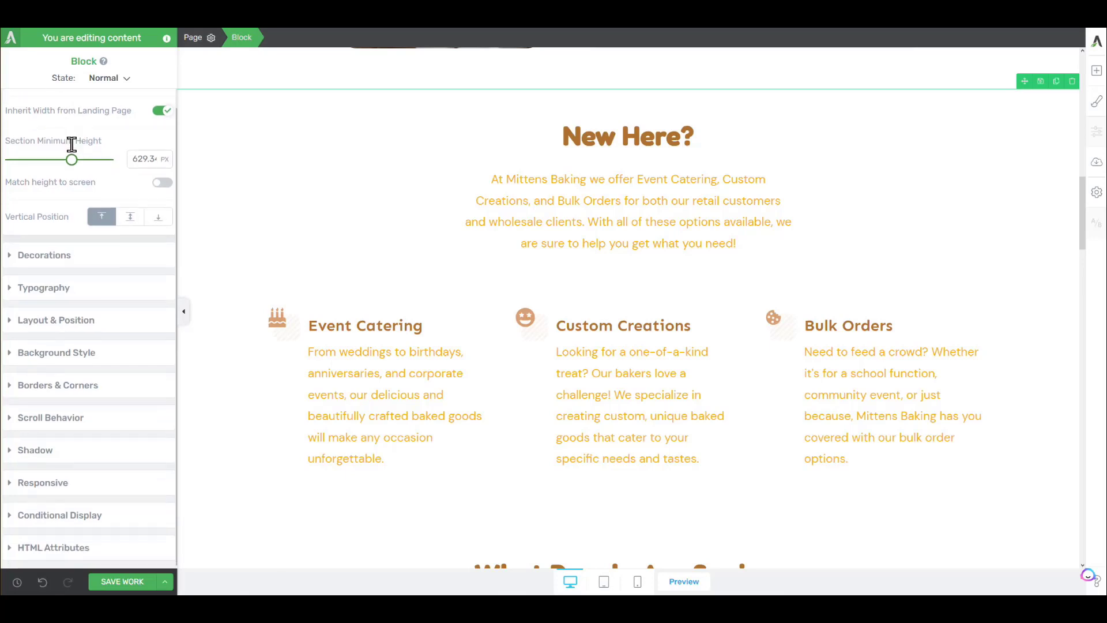
{"action": "left_click", "coordinate": [60, 556]}
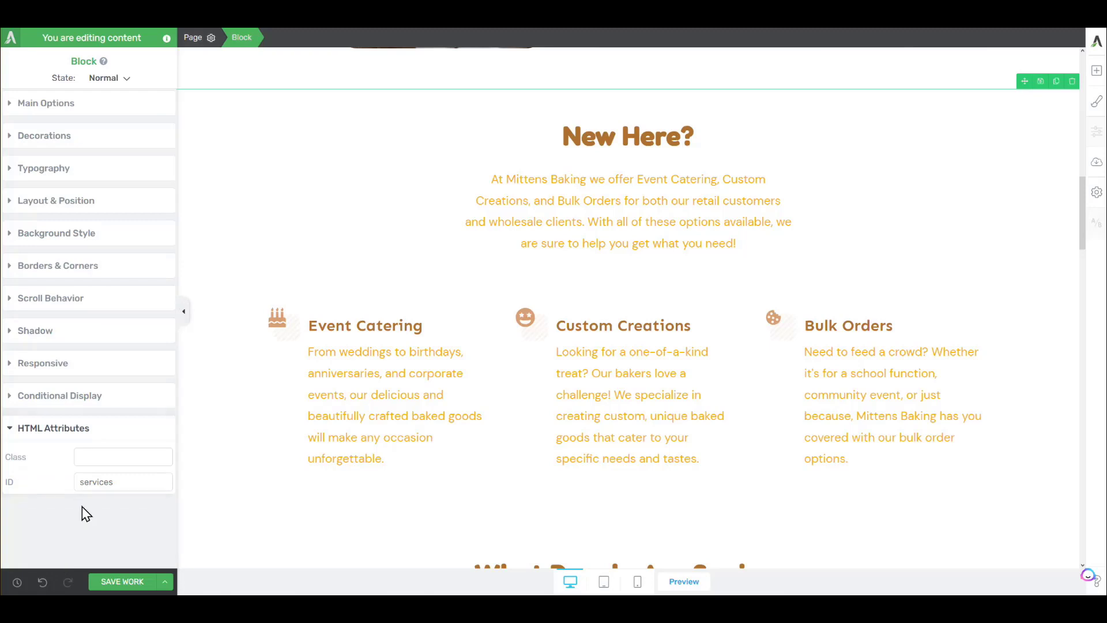
Check the HTML ID of the New Here? block and save the page
{"action": "double_click", "coordinate": [118, 486]}
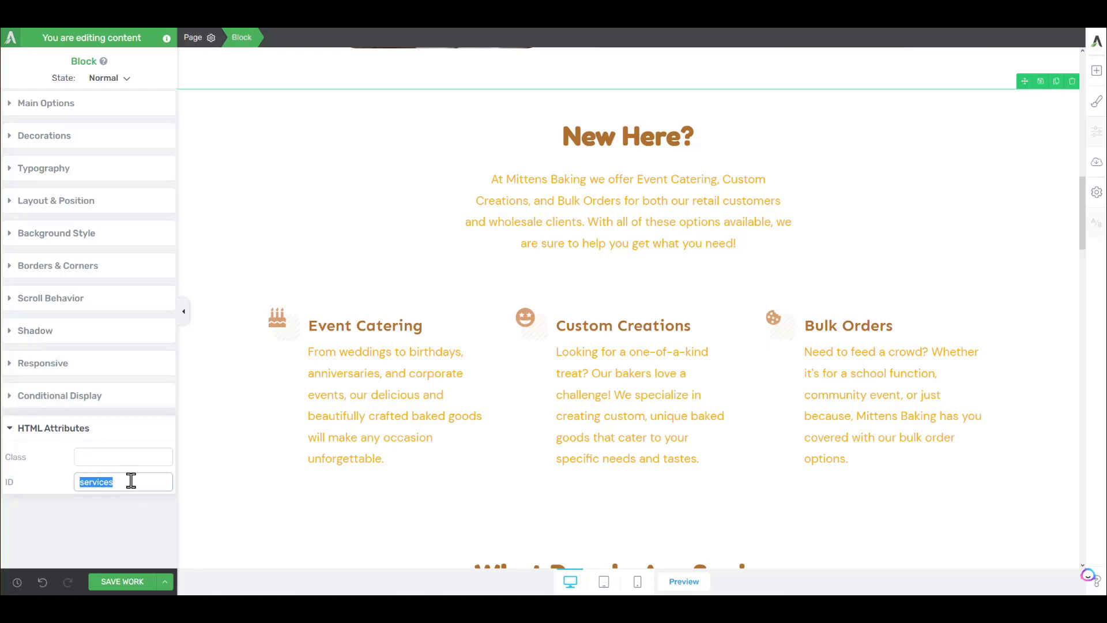
{"action": "left_click", "coordinate": [131, 481]}
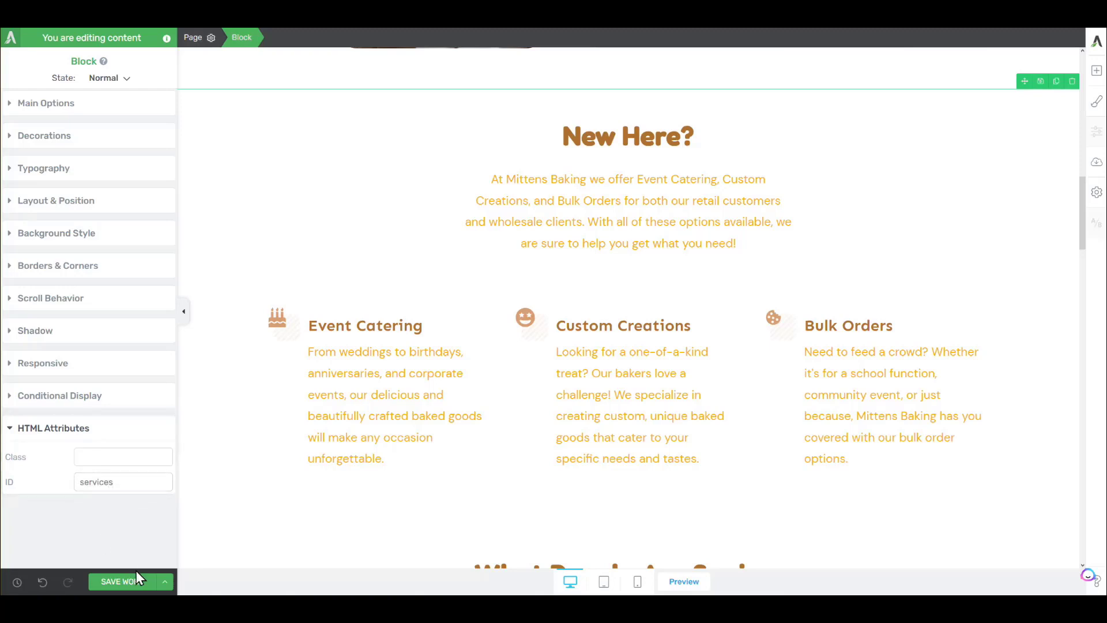
{"action": "left_click", "coordinate": [122, 581]}
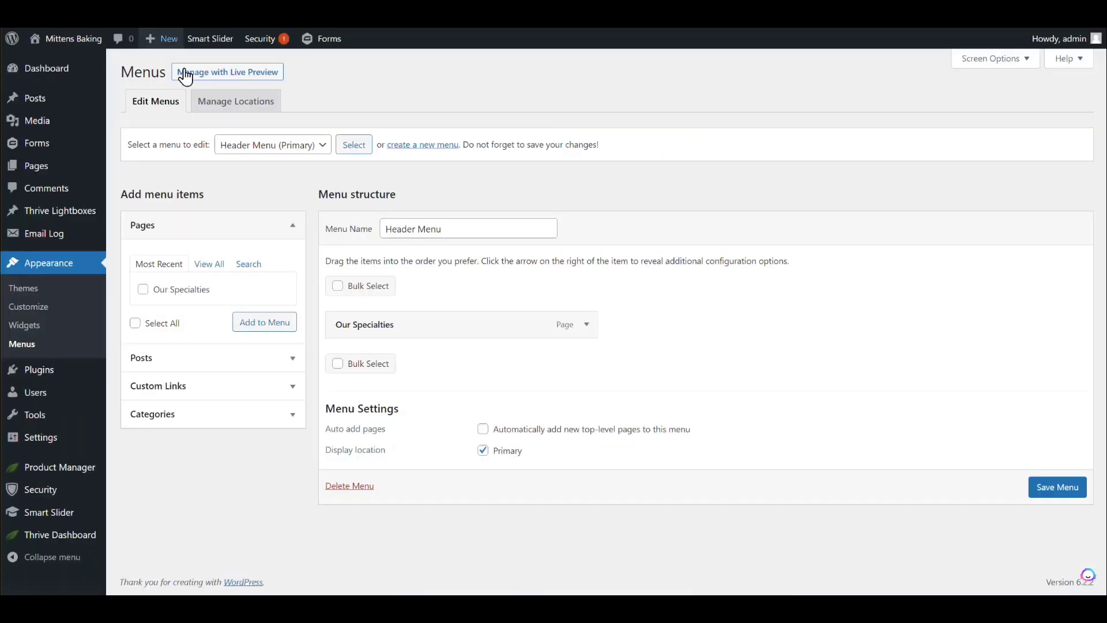
In the Header Menu editor, start a custom link whose URL is the site's address followed by /#services
{"action": "left_click", "coordinate": [293, 386]}
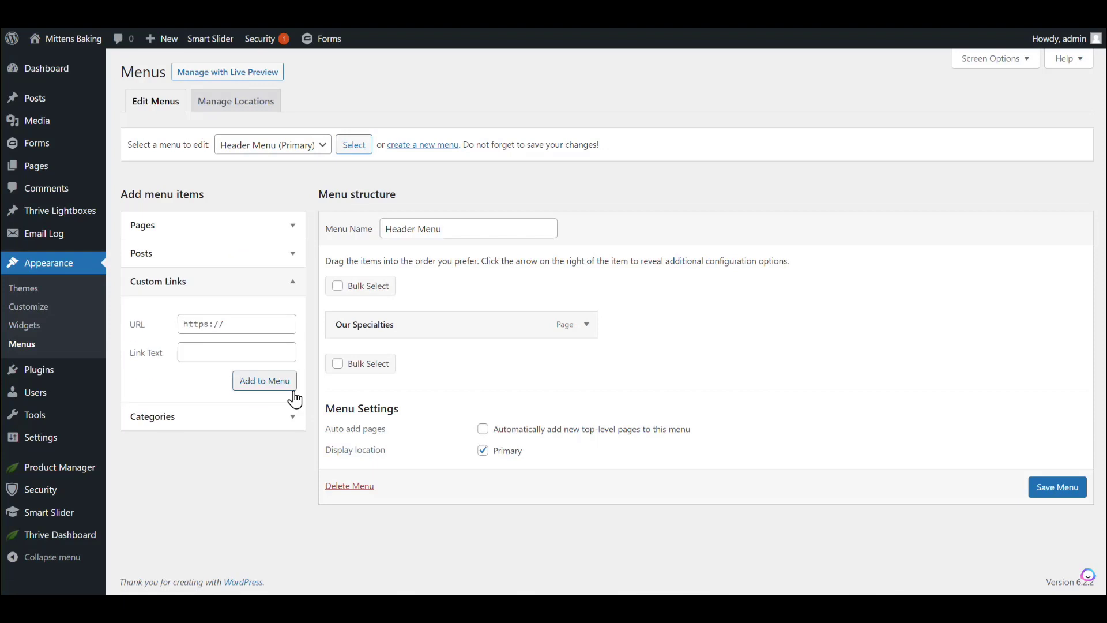
{"action": "left_click", "coordinate": [254, 323]}
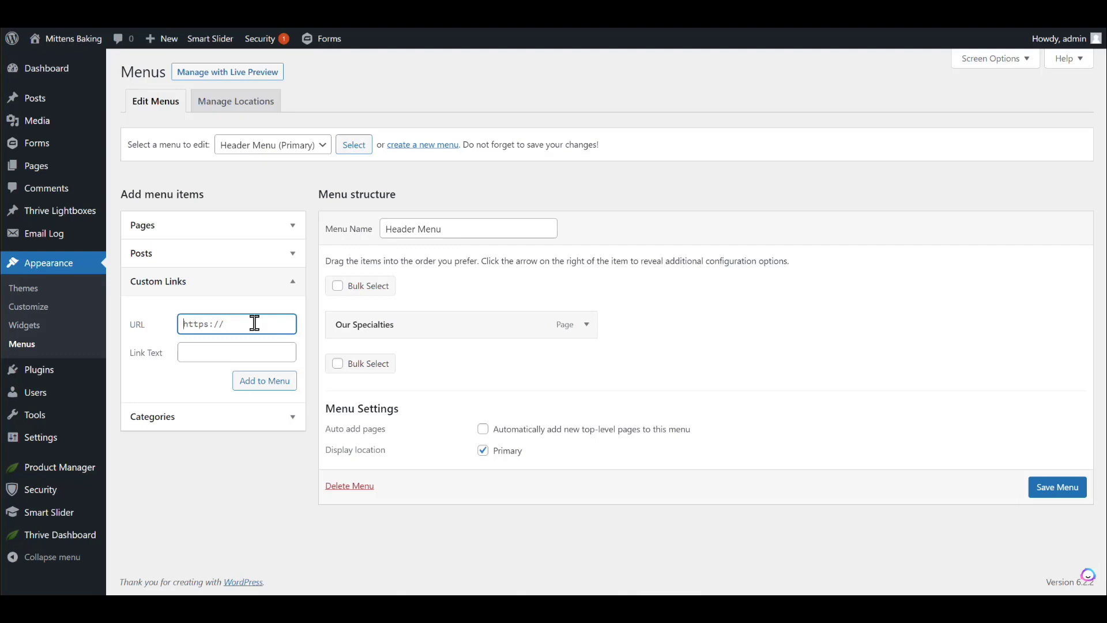
{"action": "key", "text": "ctrl+v"}
{"action": "left_click_drag", "start_coordinate": [254, 324], "coordinate": [146, 323]}
{"action": "left_click", "coordinate": [197, 333]}
{"action": "left_click_drag", "start_coordinate": [224, 325], "coordinate": [291, 328]}
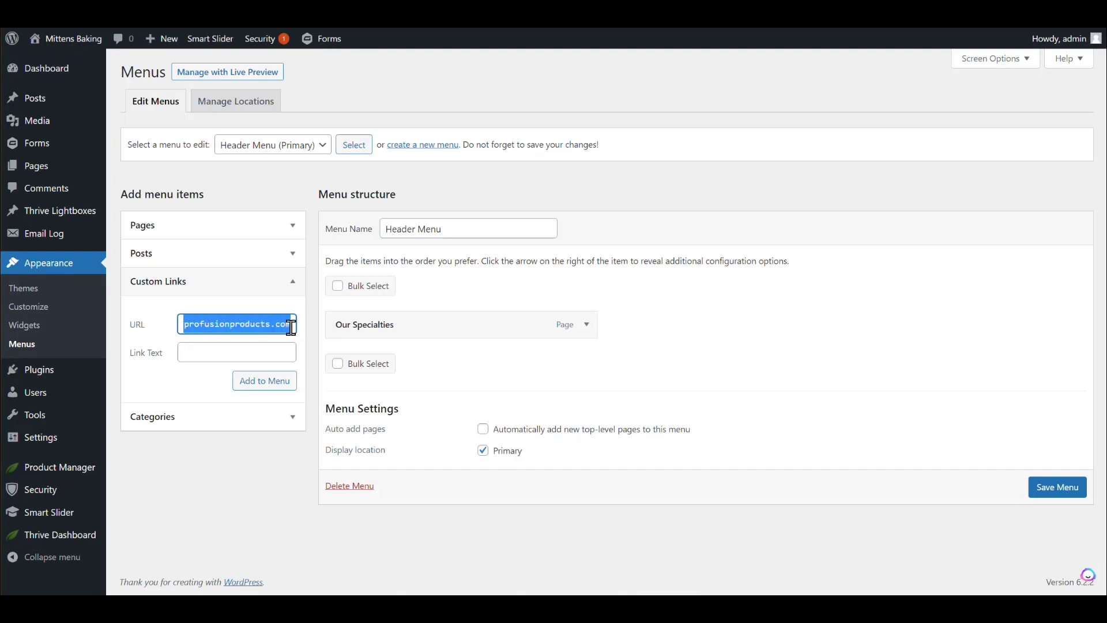
{"action": "left_click", "coordinate": [288, 325]}
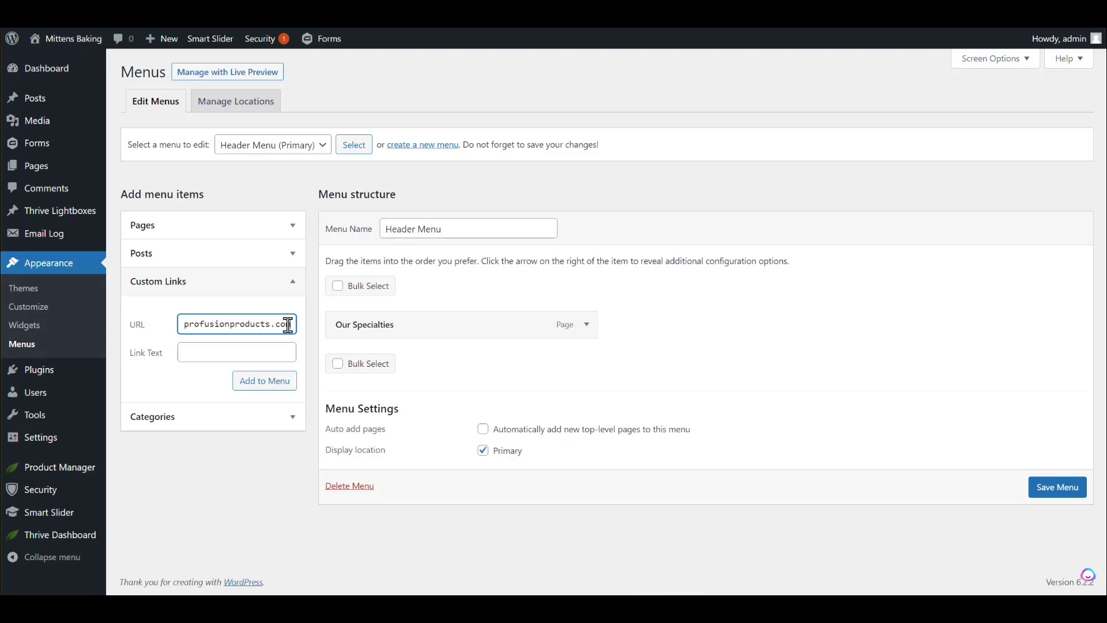
{"action": "type", "text": "/#services"}
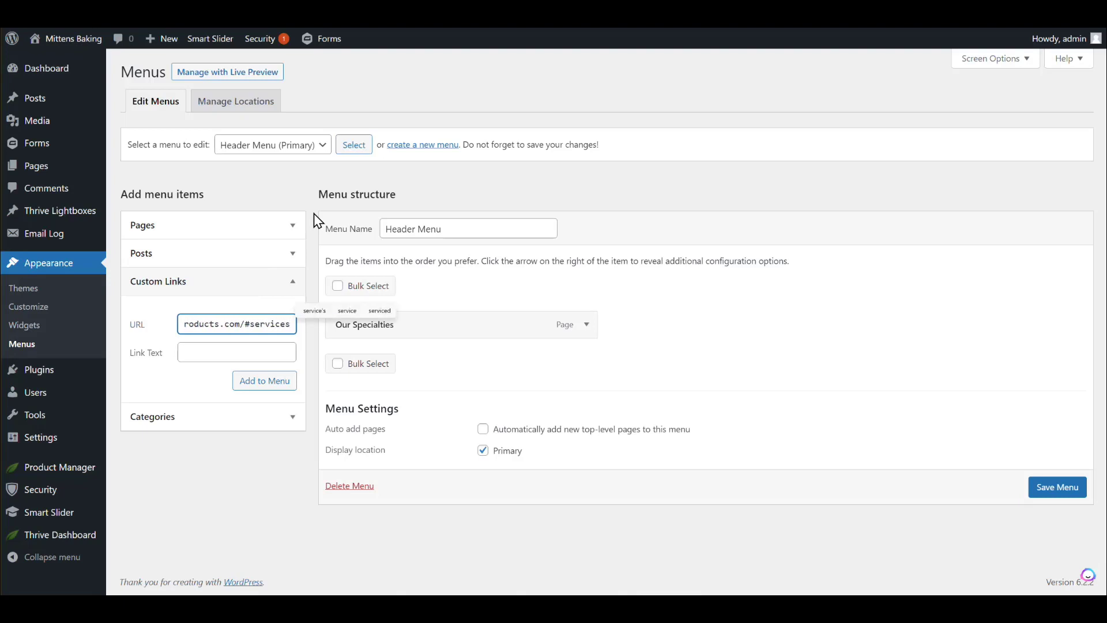
Set the custom link's text to Services and add it to the Header Menu
{"action": "left_click", "coordinate": [253, 350]}
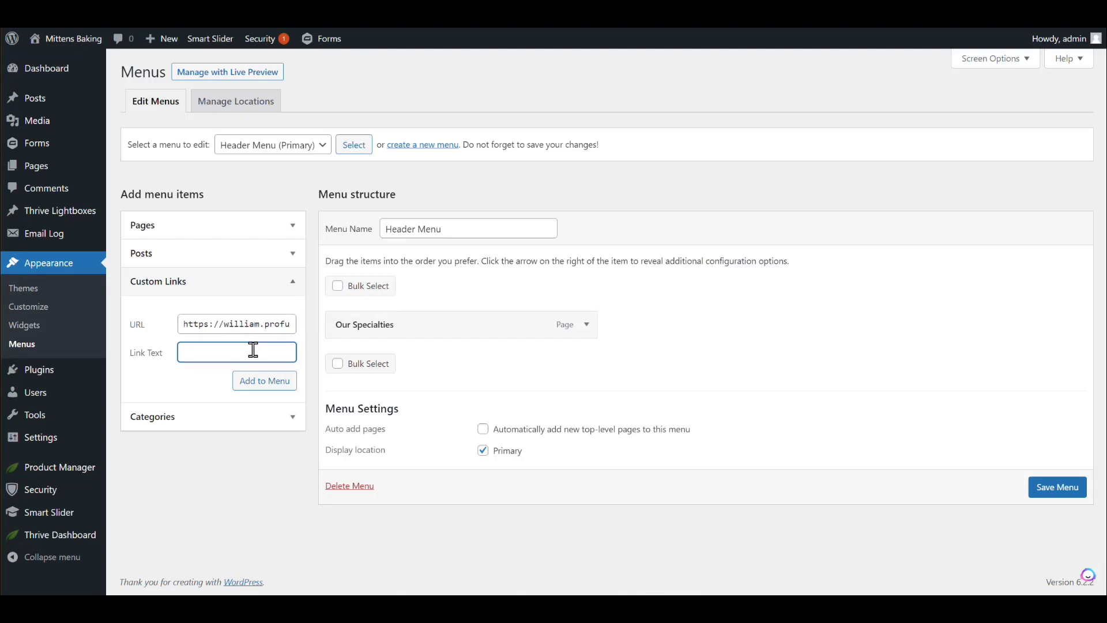
{"action": "type", "text": "Services"}
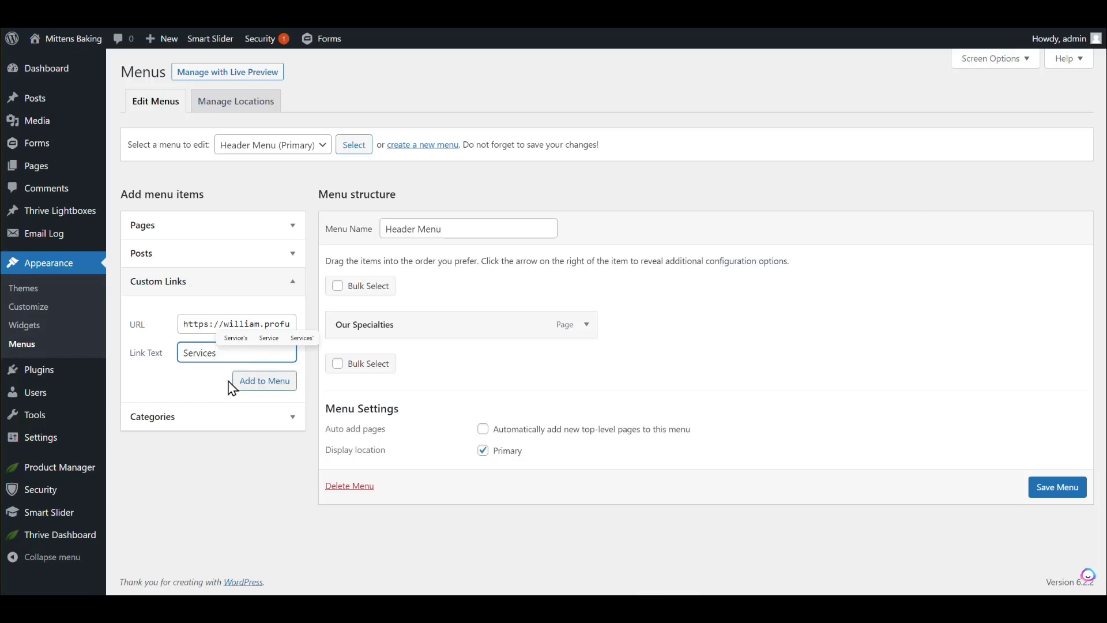
{"action": "left_click", "coordinate": [247, 391]}
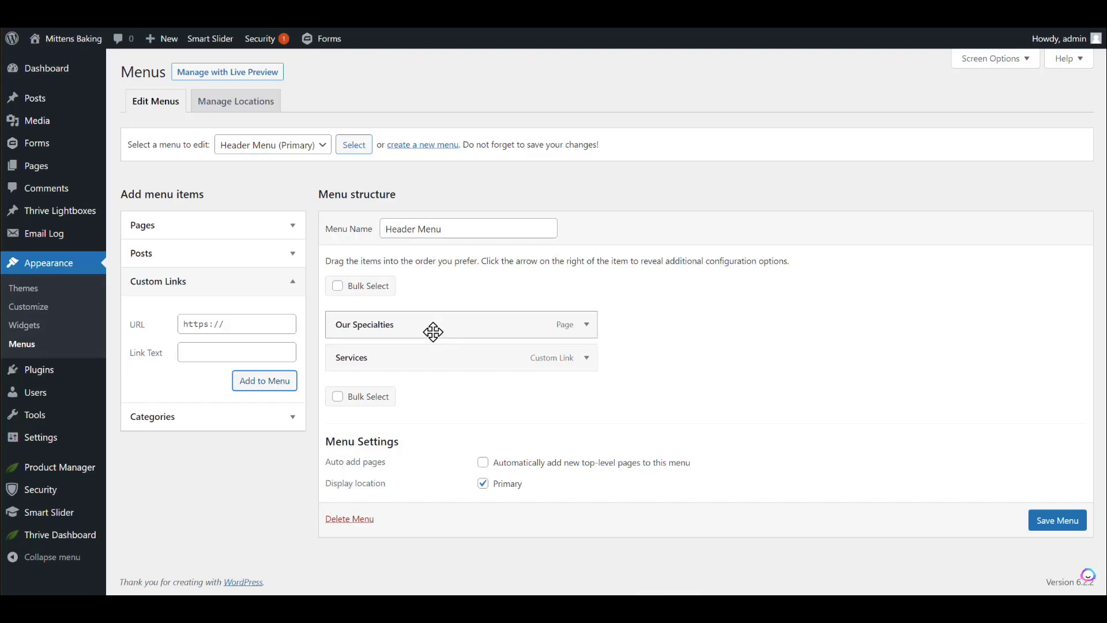
Nest Our Specialties beneath Services as a sub item and save the Header Menu
{"action": "left_click_drag", "start_coordinate": [419, 333], "coordinate": [442, 362]}
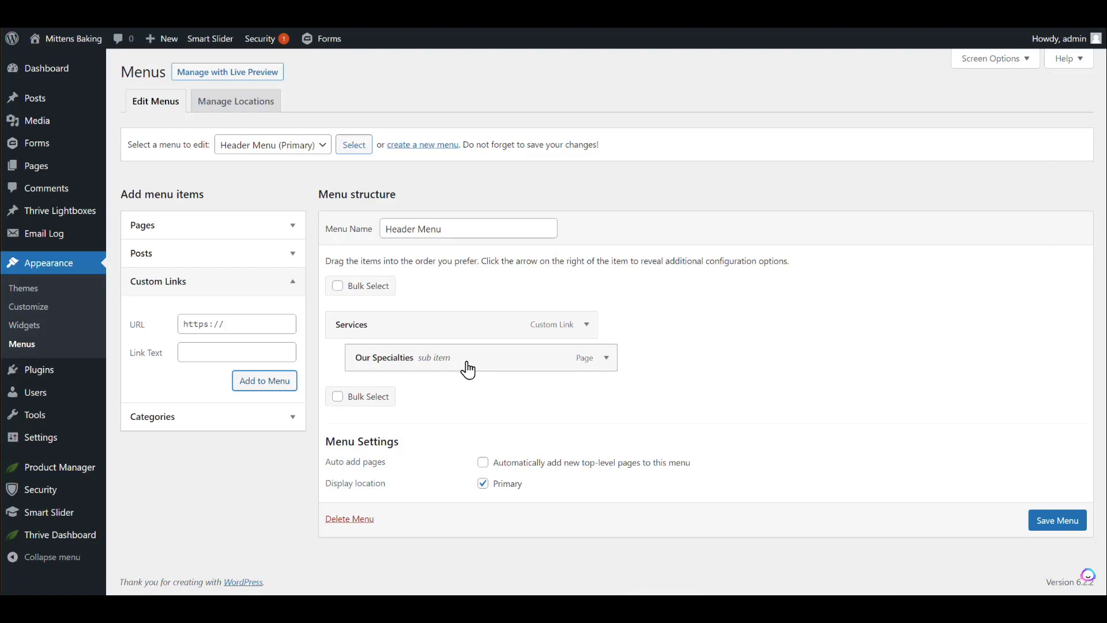
{"action": "left_click_drag", "start_coordinate": [474, 361], "coordinate": [454, 368]}
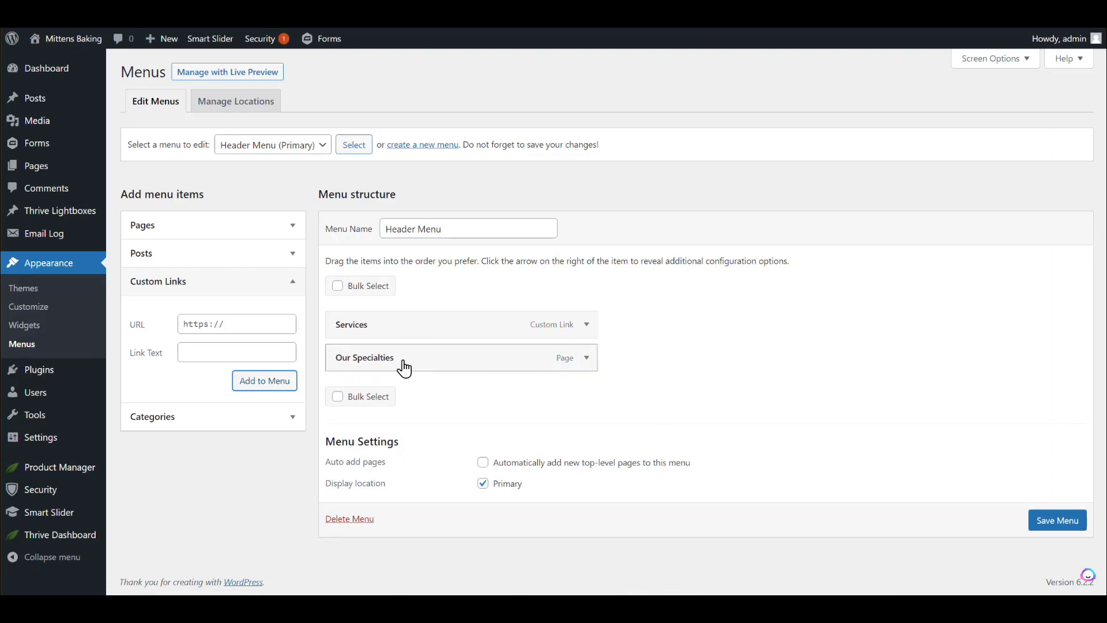
{"action": "left_click_drag", "start_coordinate": [390, 360], "coordinate": [424, 364]}
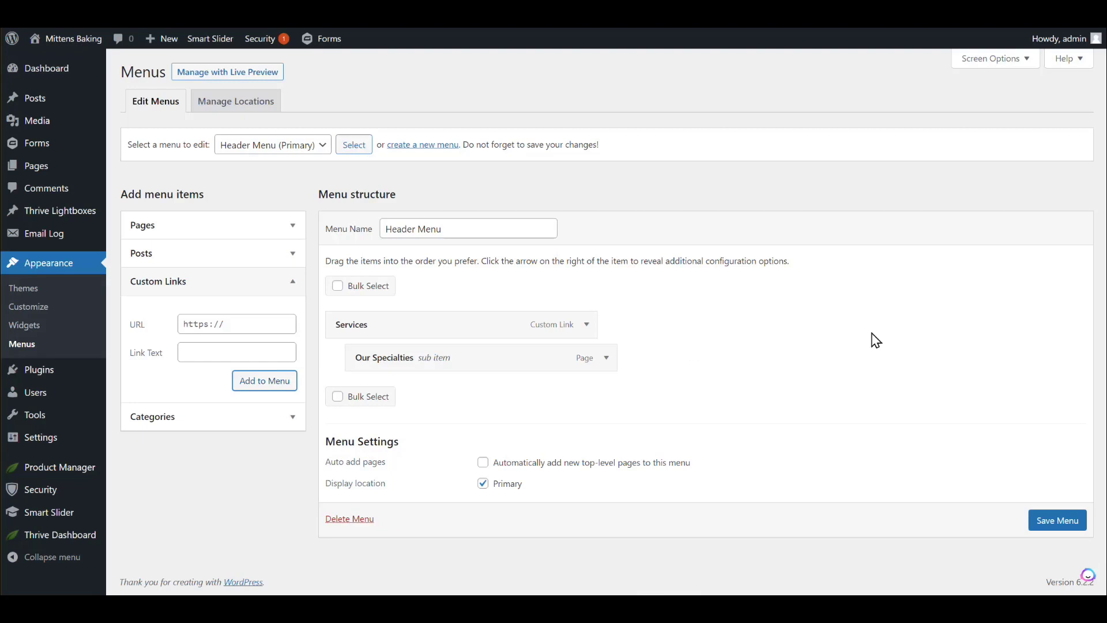
{"action": "left_click", "coordinate": [1050, 531]}
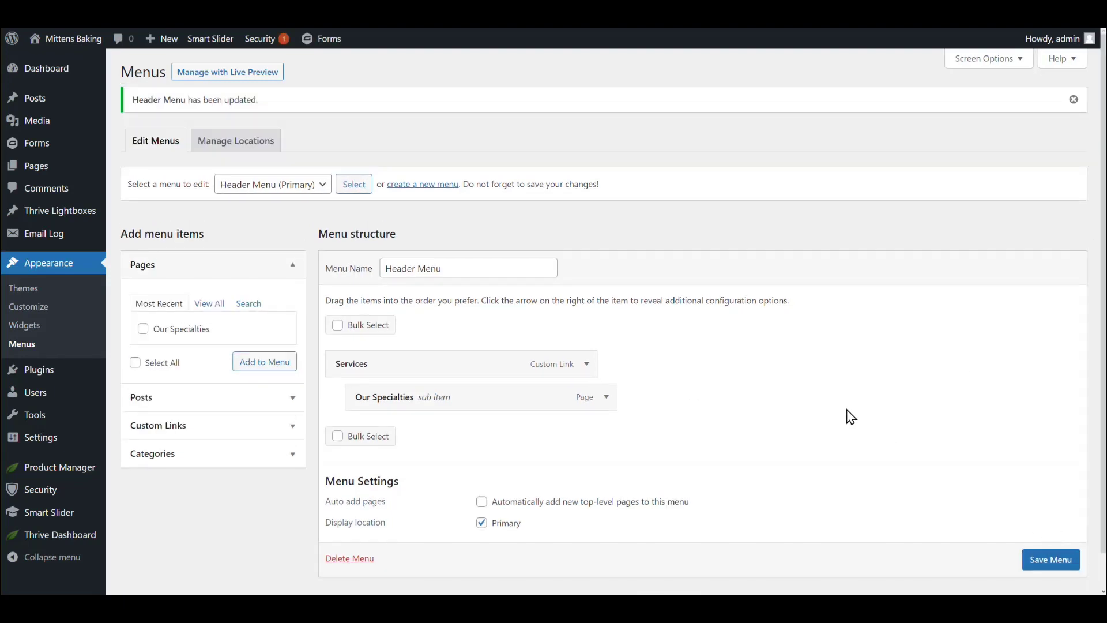
Load the Default Menu for editing in place of the Header Menu
{"action": "scroll", "coordinate": [851, 416], "scroll_direction": "down", "scroll_amount": 1}
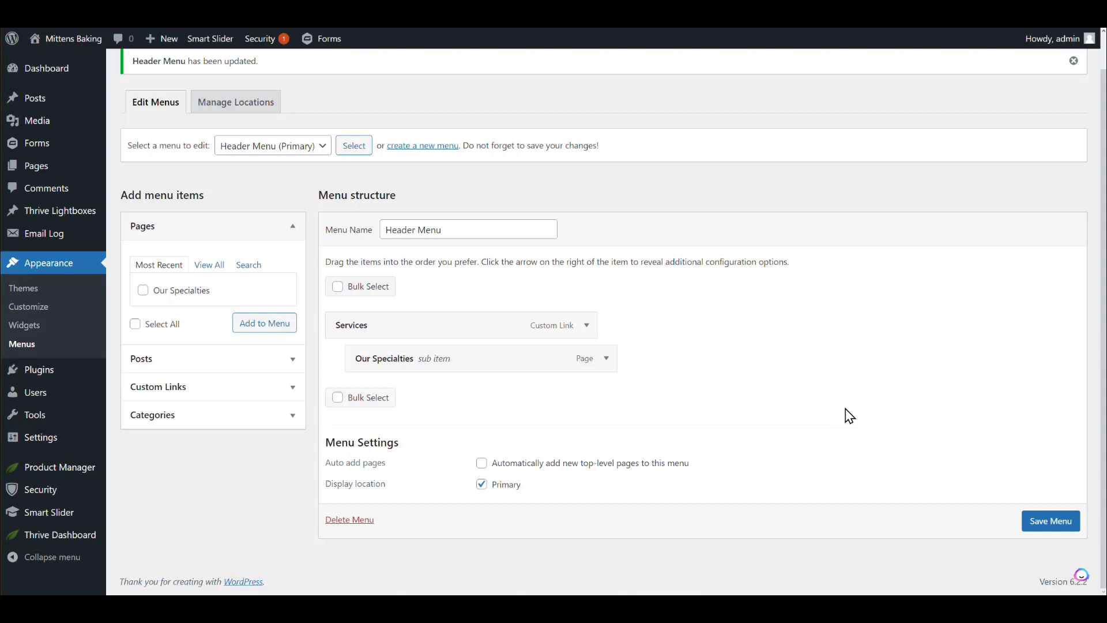
{"action": "left_click", "coordinate": [296, 151]}
{"action": "left_click", "coordinate": [296, 163]}
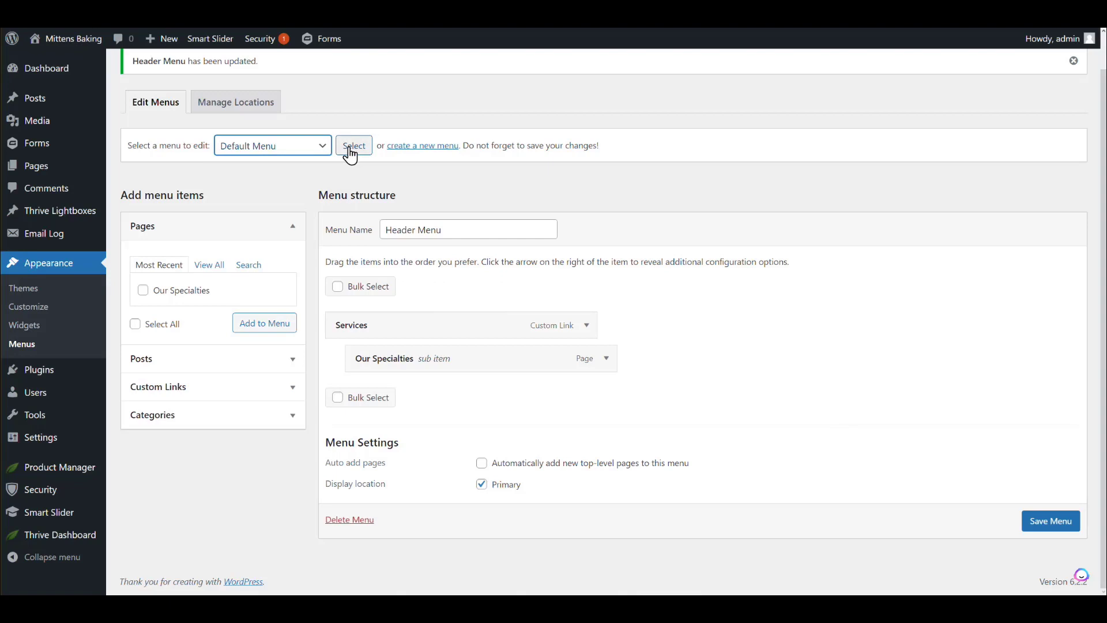
{"action": "left_click", "coordinate": [350, 151]}
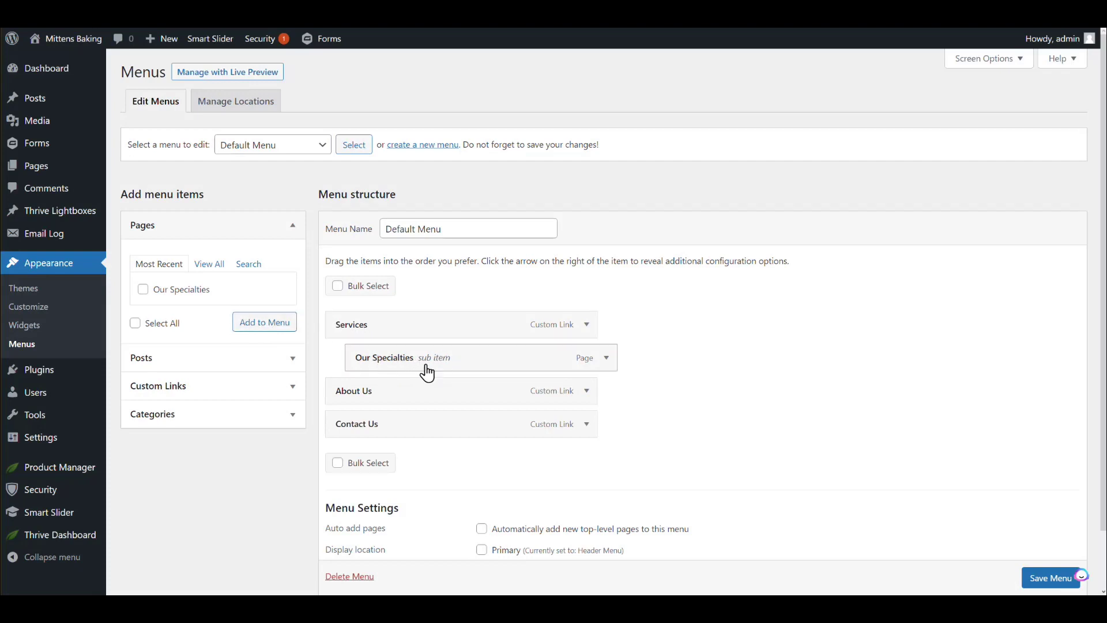
Expand the About Us item in the Default Menu and examine the anchor at the end of its URL
{"action": "scroll", "coordinate": [741, 417], "scroll_direction": "down", "scroll_amount": 1}
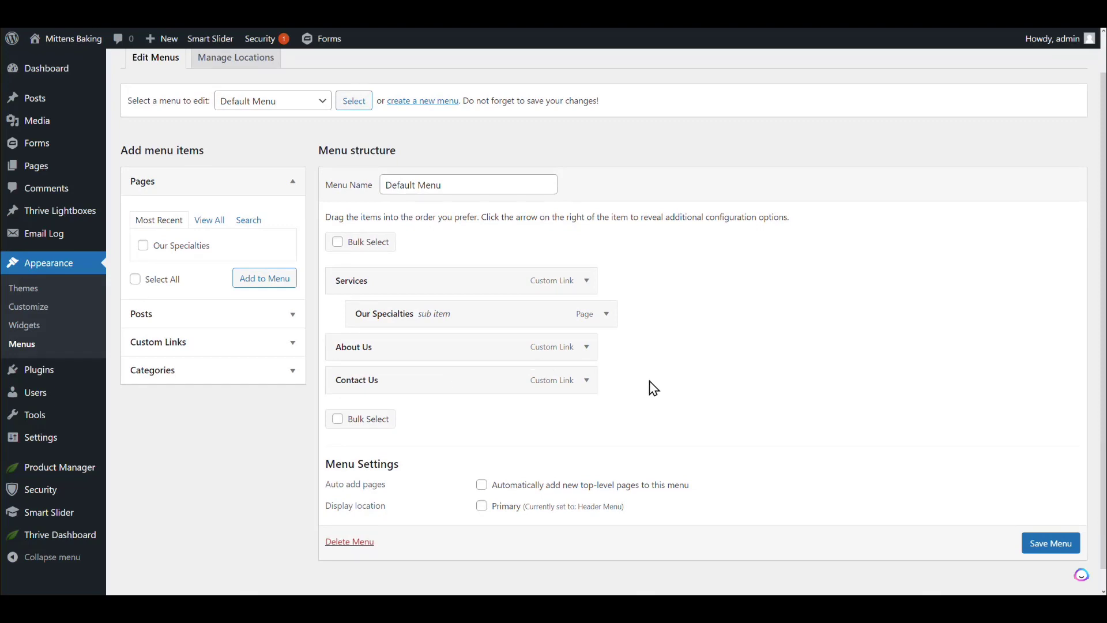
{"action": "left_click", "coordinate": [586, 348]}
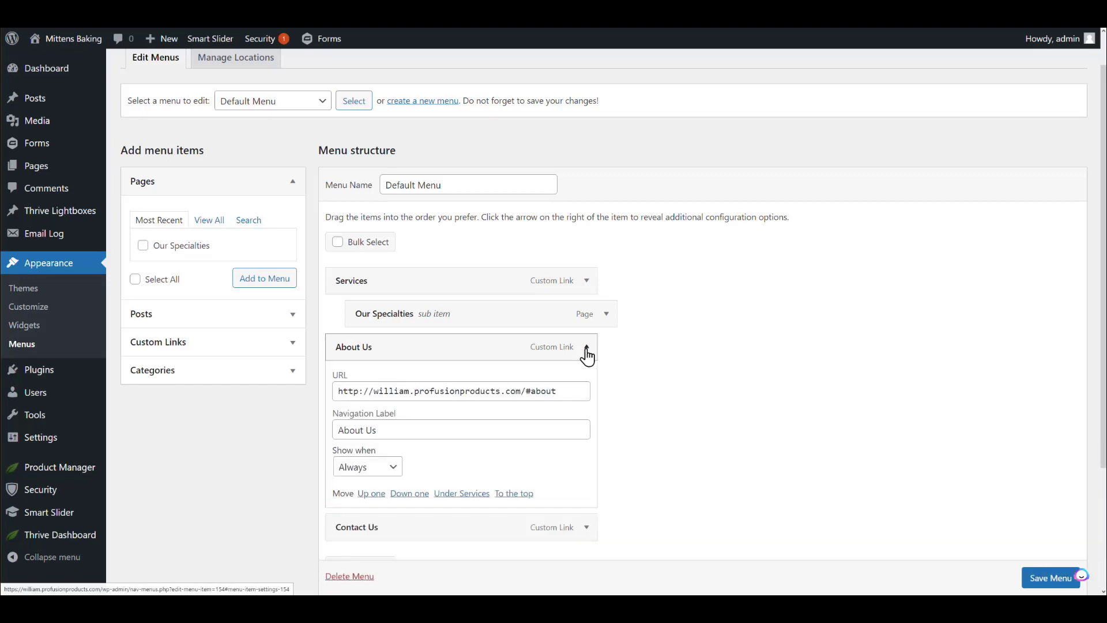
{"action": "left_click_drag", "start_coordinate": [528, 390], "coordinate": [573, 395]}
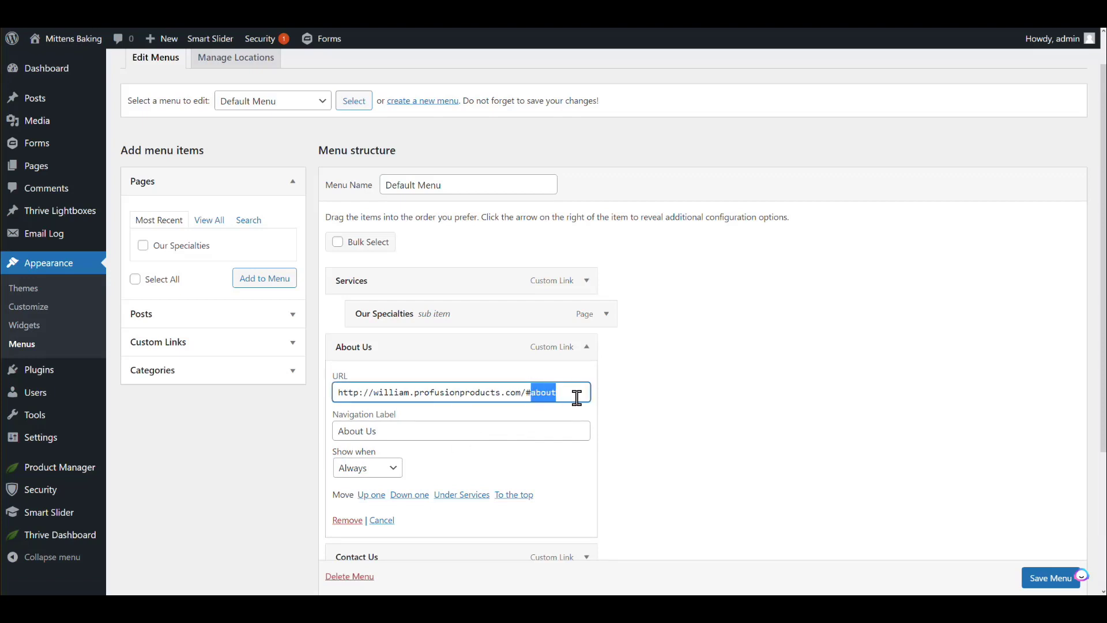
{"action": "left_click", "coordinate": [676, 391]}
{"action": "scroll", "coordinate": [674, 387], "scroll_direction": "down", "scroll_amount": 2}
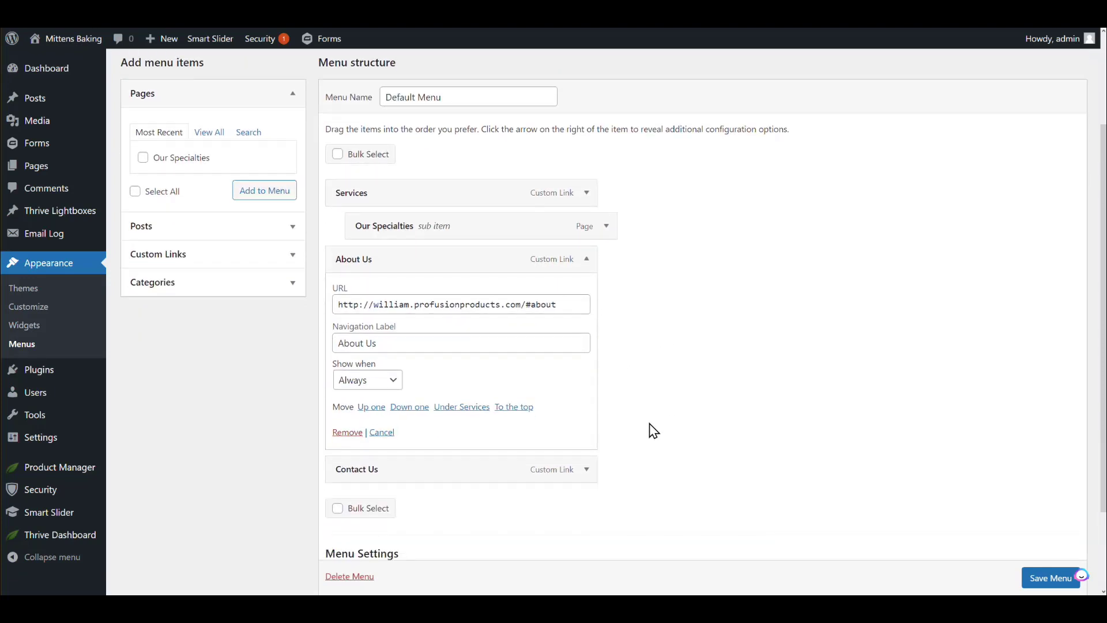
Expand the Contact Us item in the Default Menu and examine the anchor at the end of its URL
{"action": "left_click", "coordinate": [592, 478]}
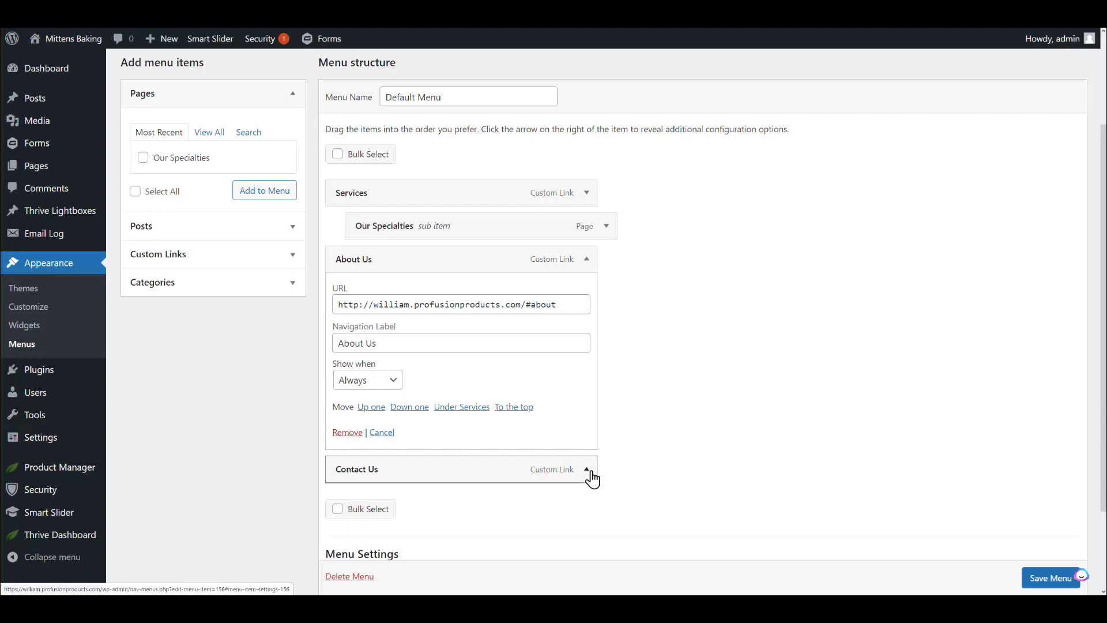
{"action": "scroll", "coordinate": [548, 478], "scroll_direction": "down", "scroll_amount": 1}
{"action": "left_click_drag", "start_coordinate": [529, 469], "coordinate": [596, 477]}
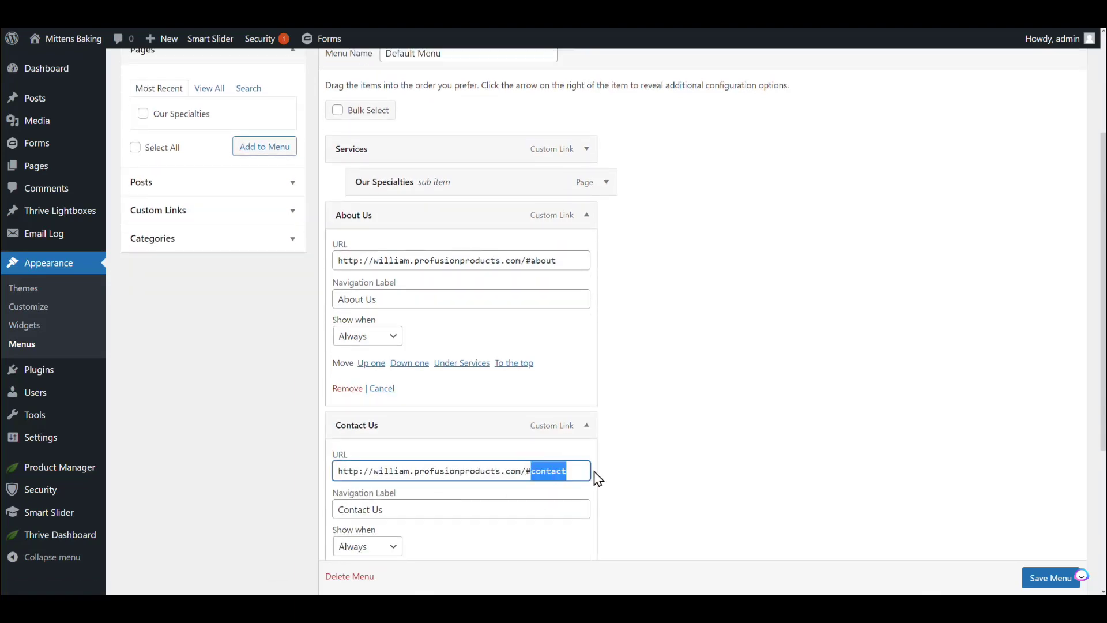
{"action": "type", "text": "#contact"}
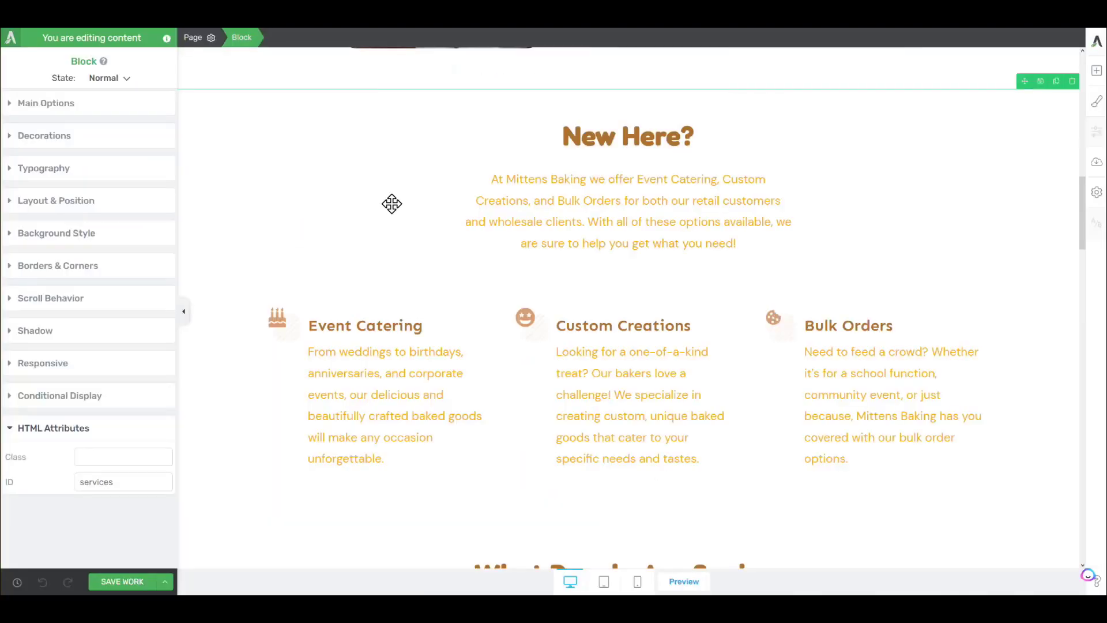
In the Thrive homepage editor, select the About Mittens Baking block and examine the ID in its HTML attributes
{"action": "scroll", "coordinate": [375, 257], "scroll_direction": "down", "scroll_amount": 8}
{"action": "scroll", "coordinate": [356, 246], "scroll_direction": "down", "scroll_amount": 10}
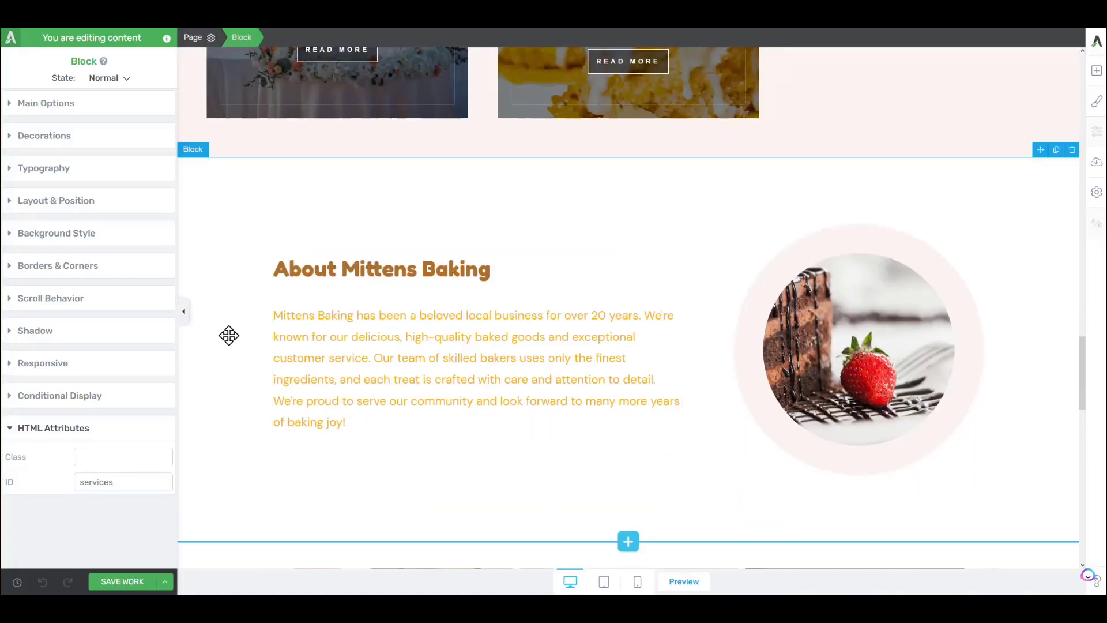
{"action": "left_click", "coordinate": [235, 279]}
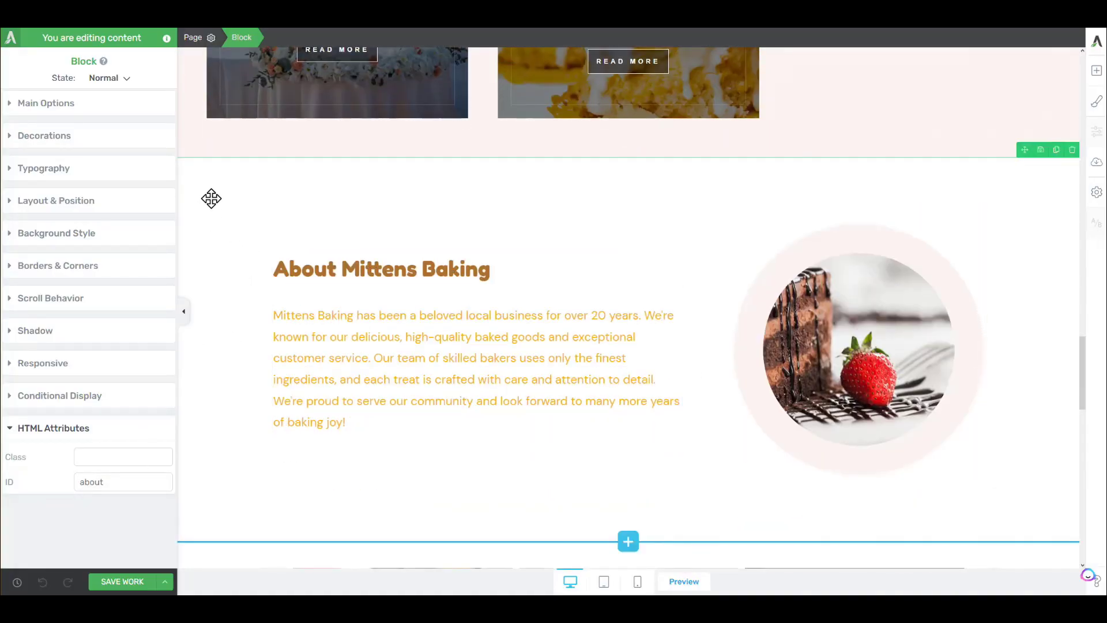
{"action": "double_click", "coordinate": [97, 483]}
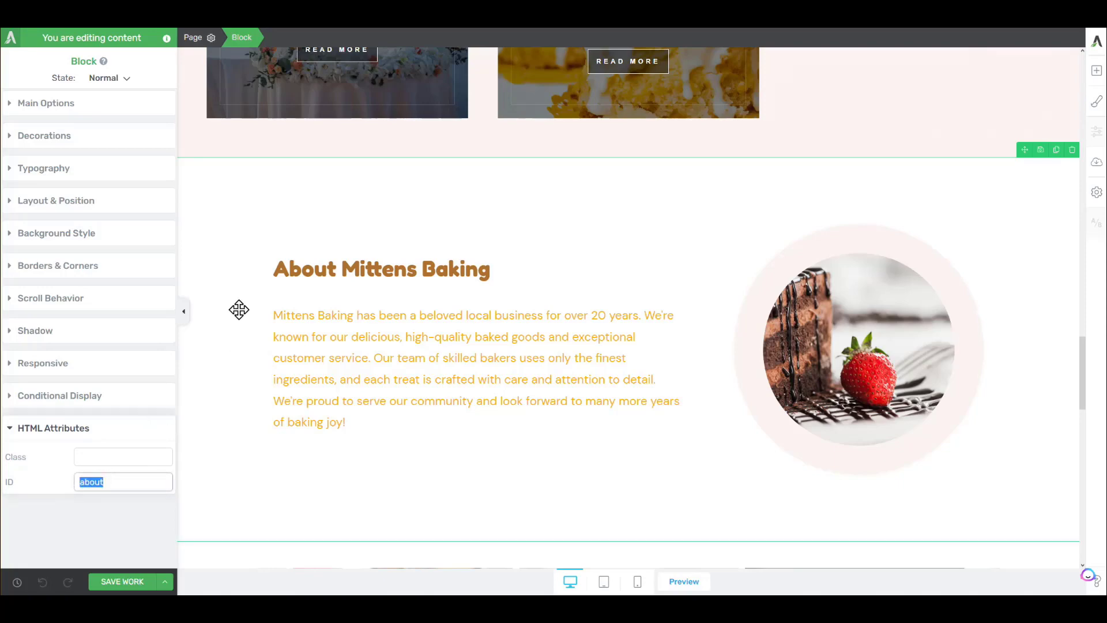
Select the content box around the gravityform shortcode near the page's end and examine the ID in its HTML attributes
{"action": "scroll", "coordinate": [237, 255], "scroll_direction": "down", "scroll_amount": 5}
{"action": "scroll", "coordinate": [236, 255], "scroll_direction": "down", "scroll_amount": 8}
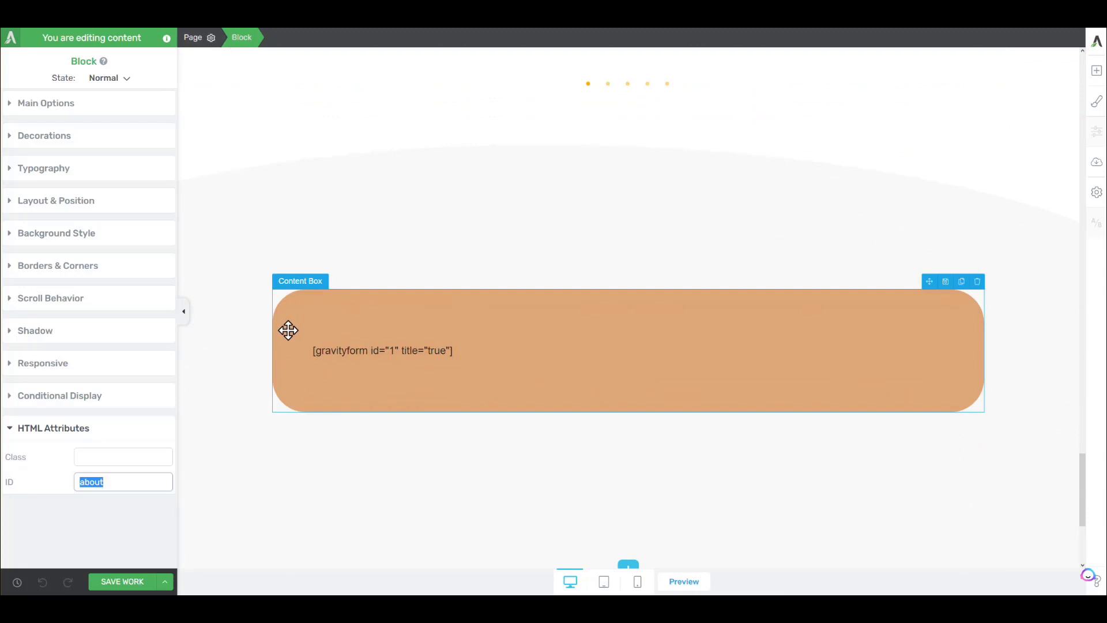
{"action": "left_click", "coordinate": [317, 356]}
{"action": "left_click", "coordinate": [279, 348]}
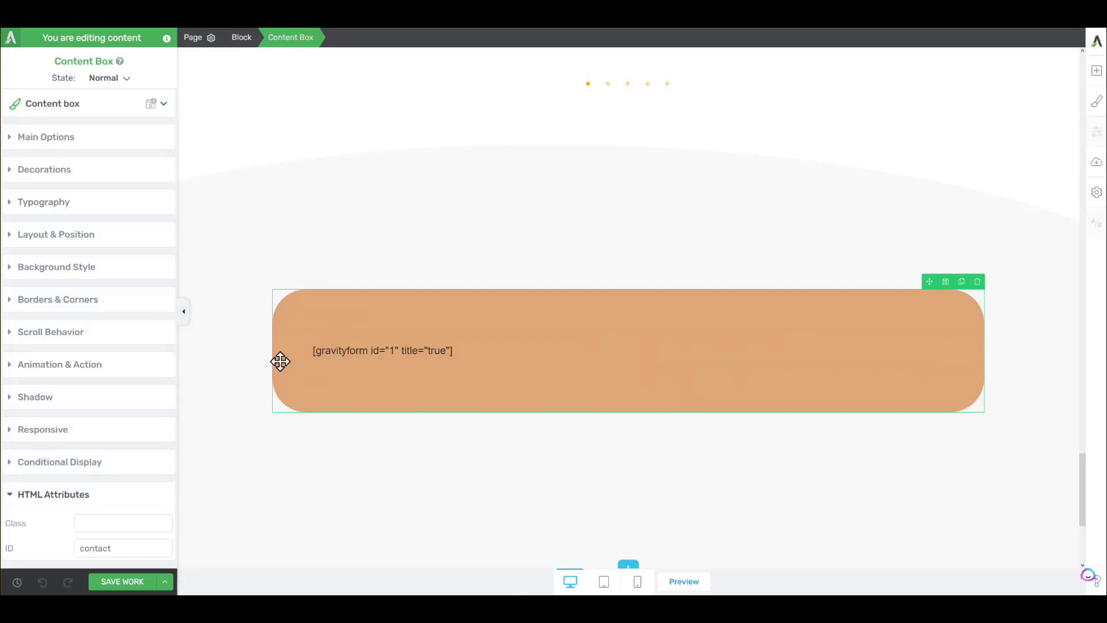
{"action": "left_click_drag", "start_coordinate": [141, 548], "coordinate": [82, 549]}
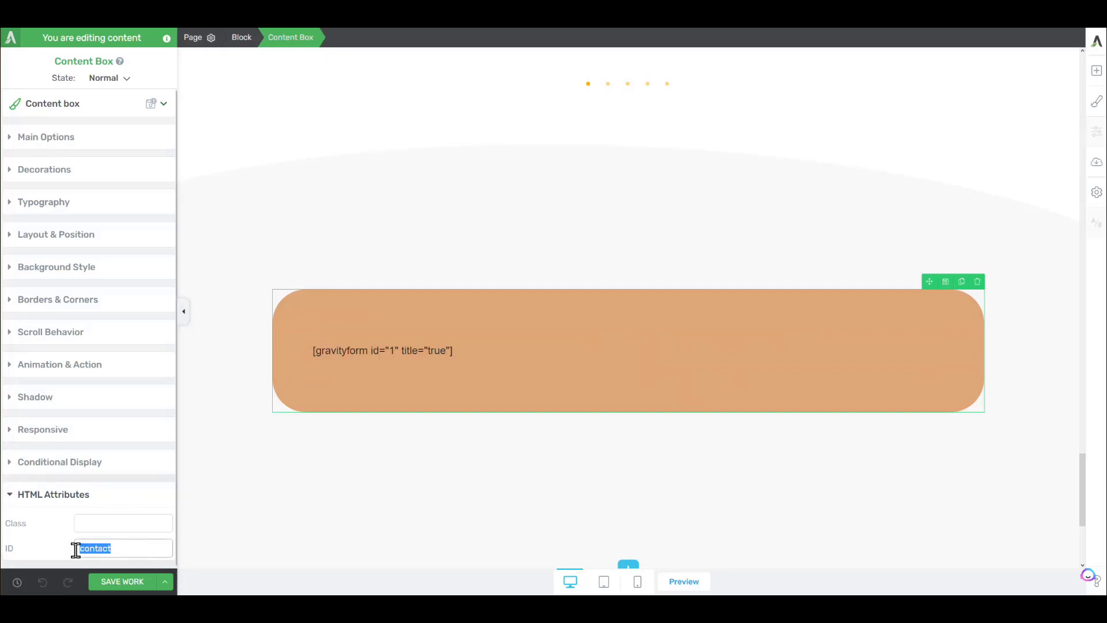